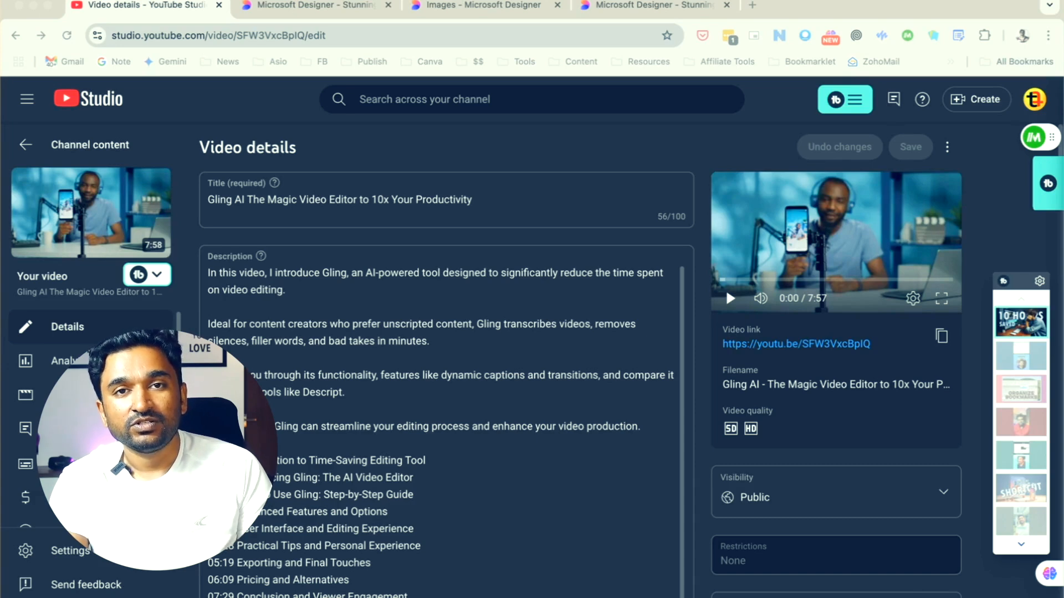
- Switch to Microsoft Designer, open its AI image creator and view the prompt description field
{"action": "key", "text": "ctrl+Tab"}
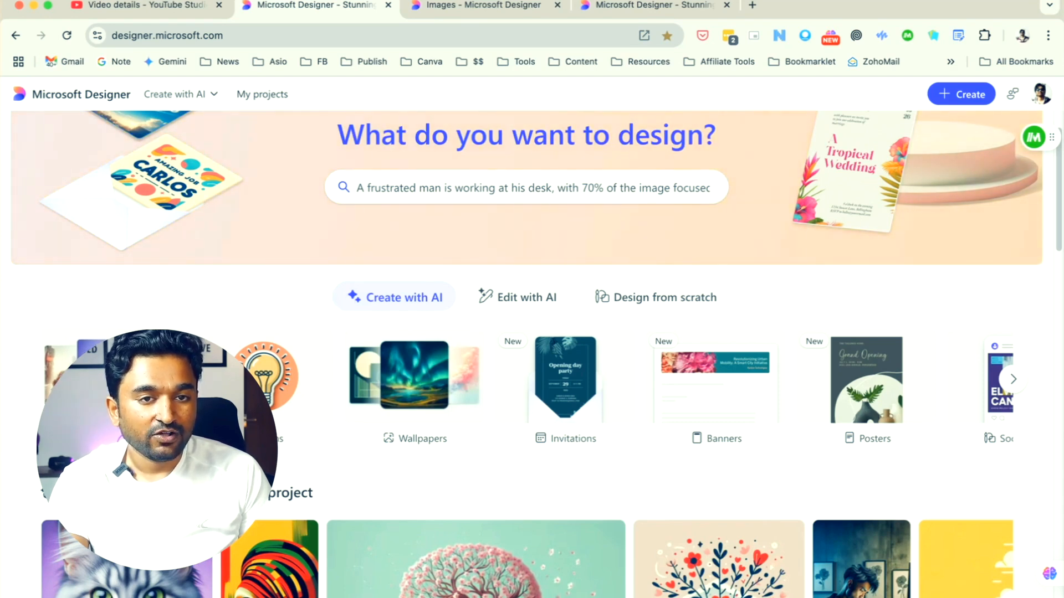
{"action": "left_click", "coordinate": [113, 382]}
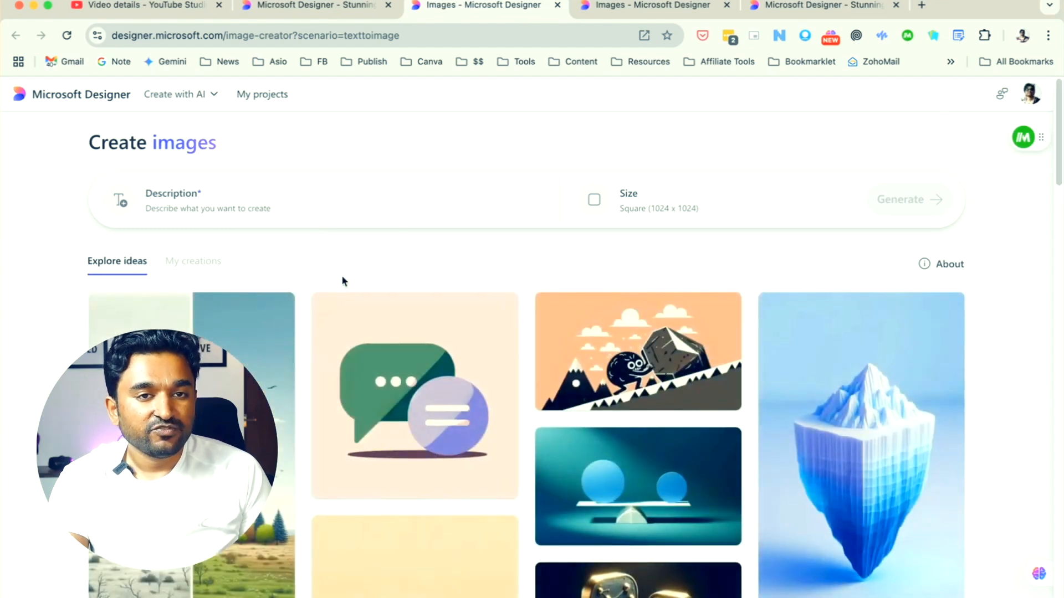
{"action": "left_click", "coordinate": [352, 200]}
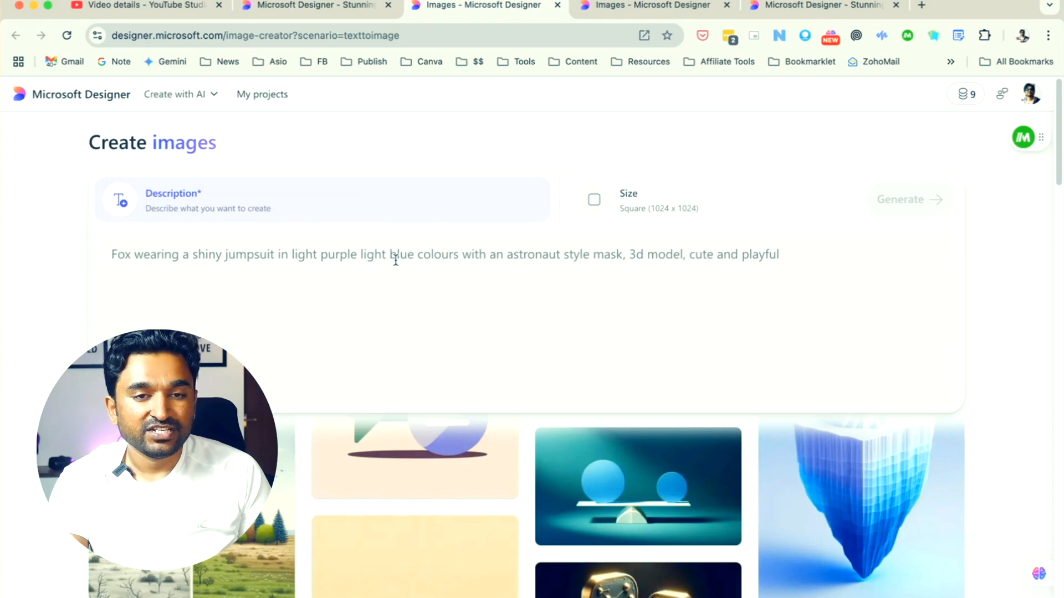
{"action": "left_click", "coordinate": [510, 158]}
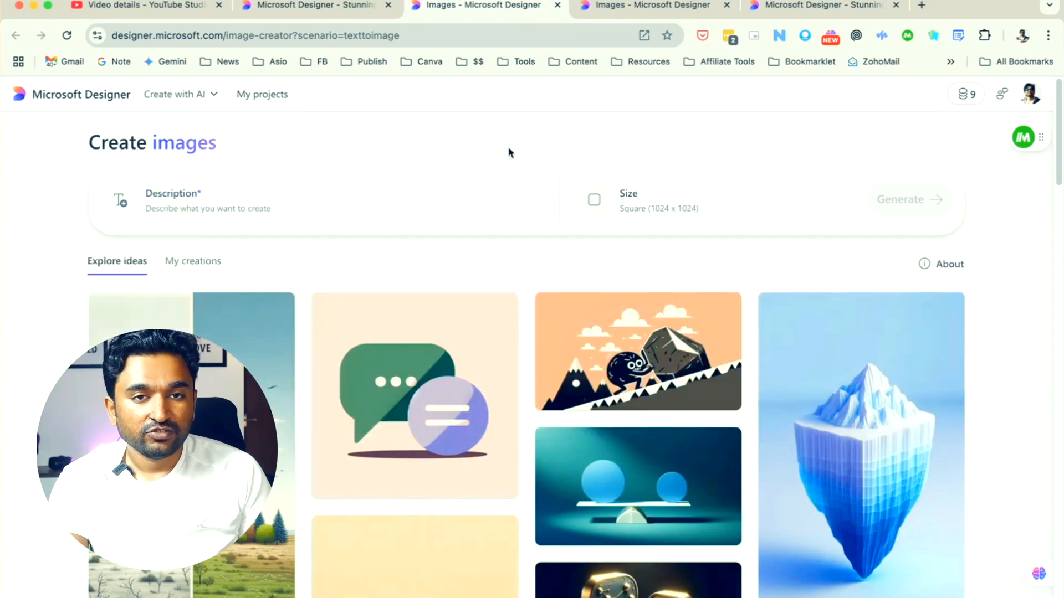
- Among the previously generated Wide images, open the fourth one of the frustrated man at his desk for editing
{"action": "left_click", "coordinate": [628, 6]}
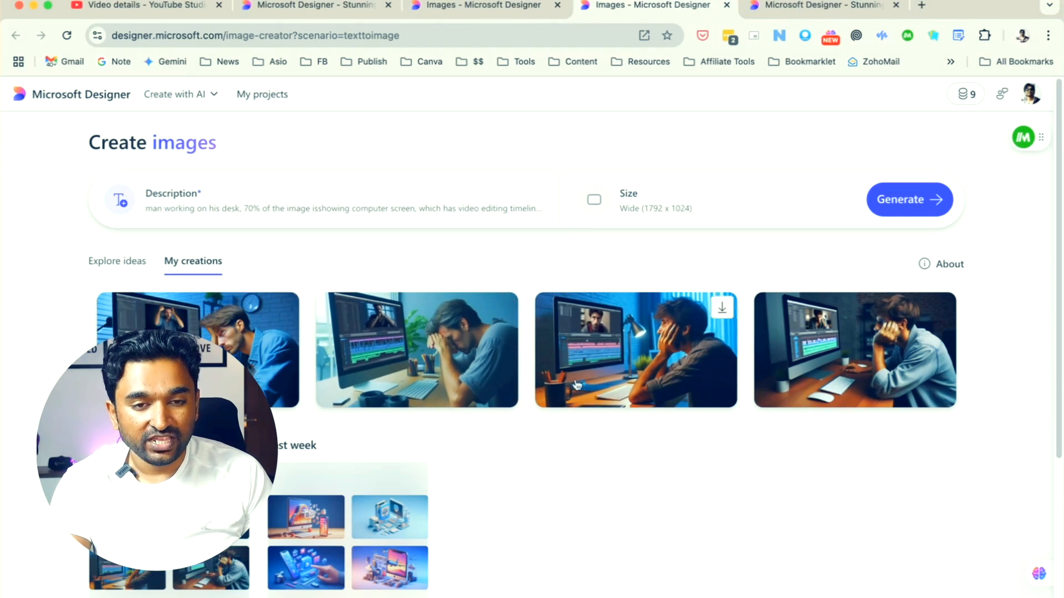
{"action": "left_click", "coordinate": [795, 361]}
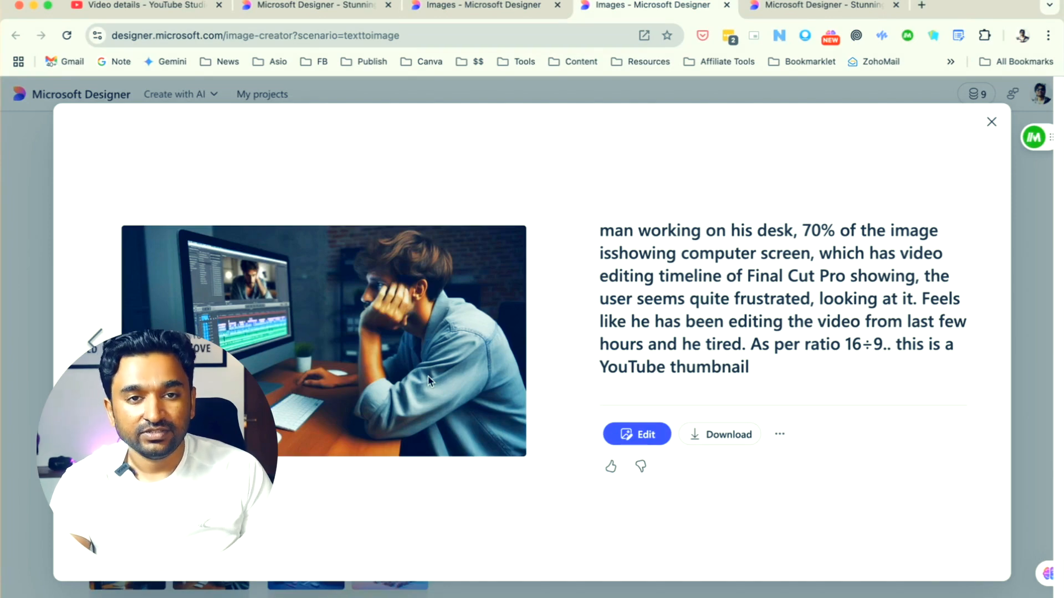
{"action": "left_click", "coordinate": [991, 123]}
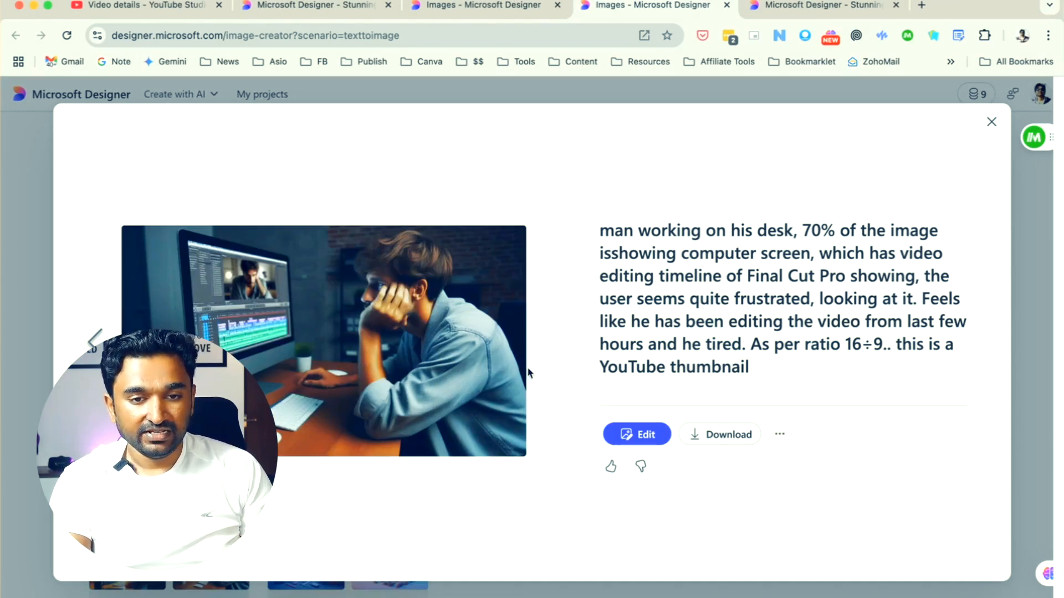
{"action": "left_click", "coordinate": [630, 438]}
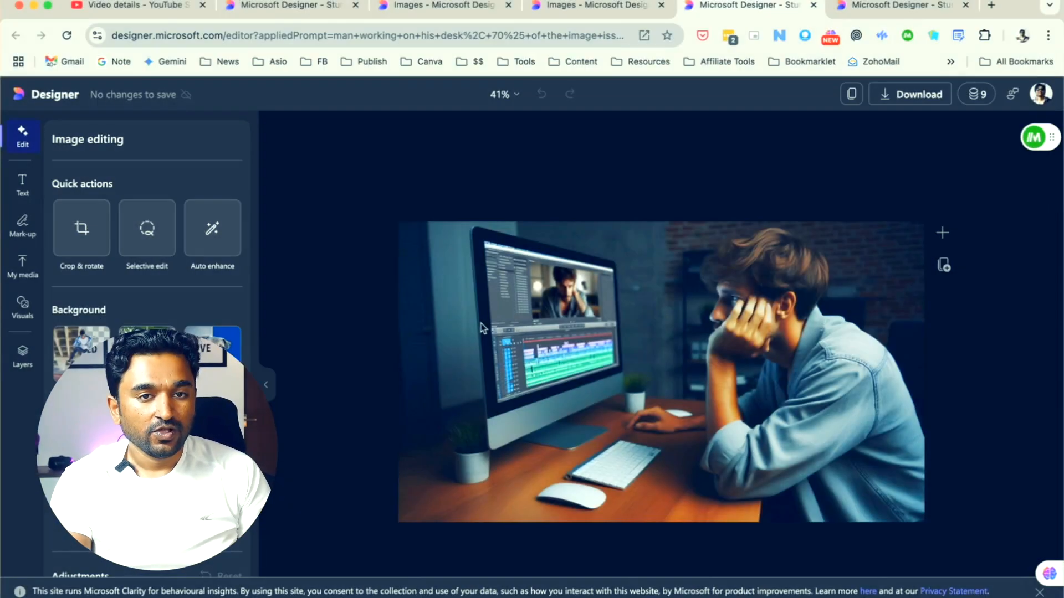
- Duplicate the image layer and align the copy exactly over the original
{"action": "left_click", "coordinate": [22, 357]}
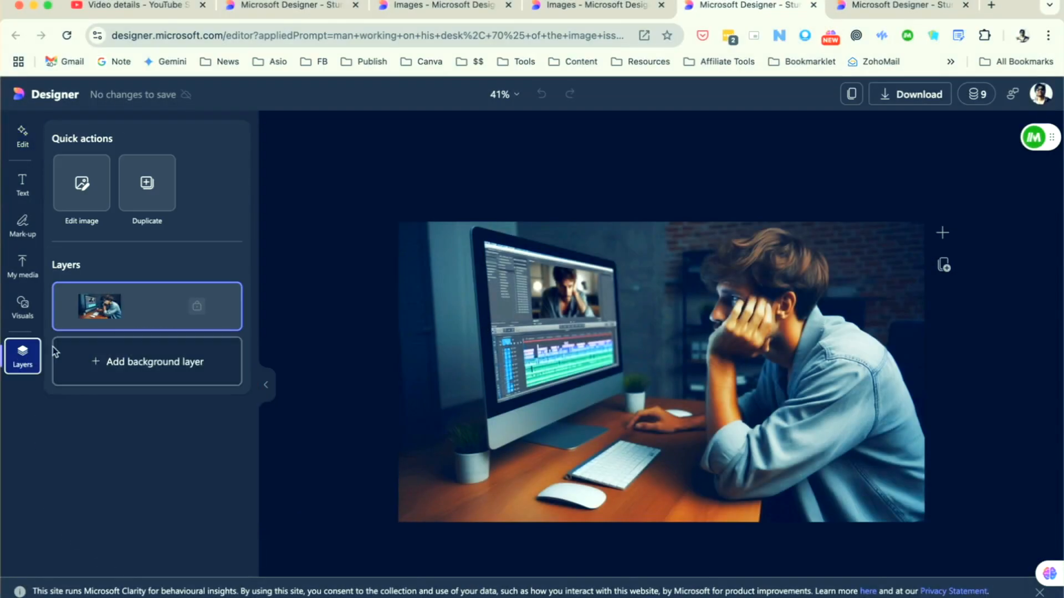
{"action": "left_click", "coordinate": [143, 199]}
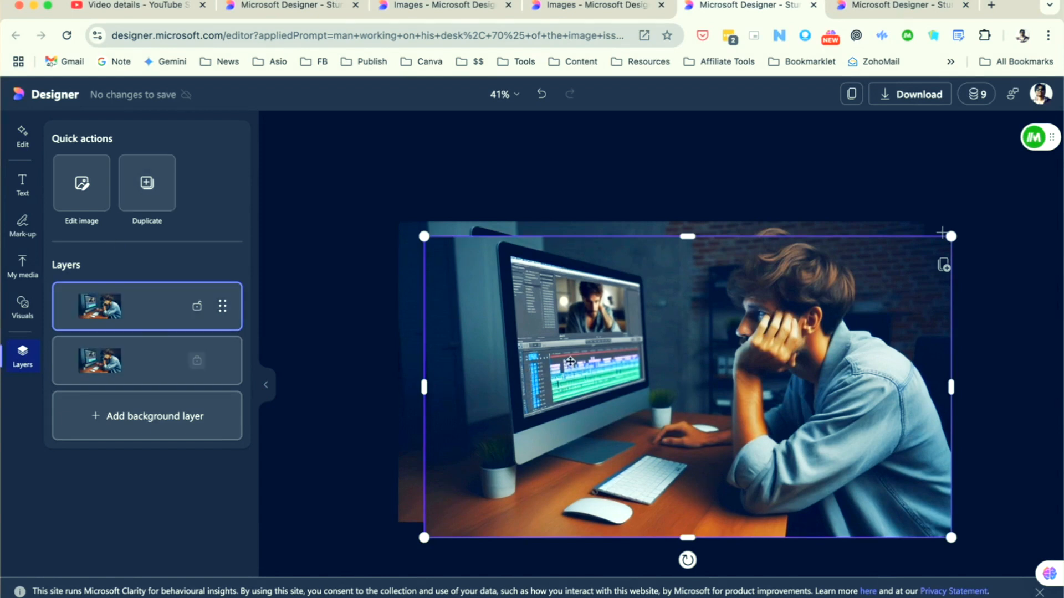
{"action": "left_click_drag", "start_coordinate": [570, 362], "coordinate": [471, 344]}
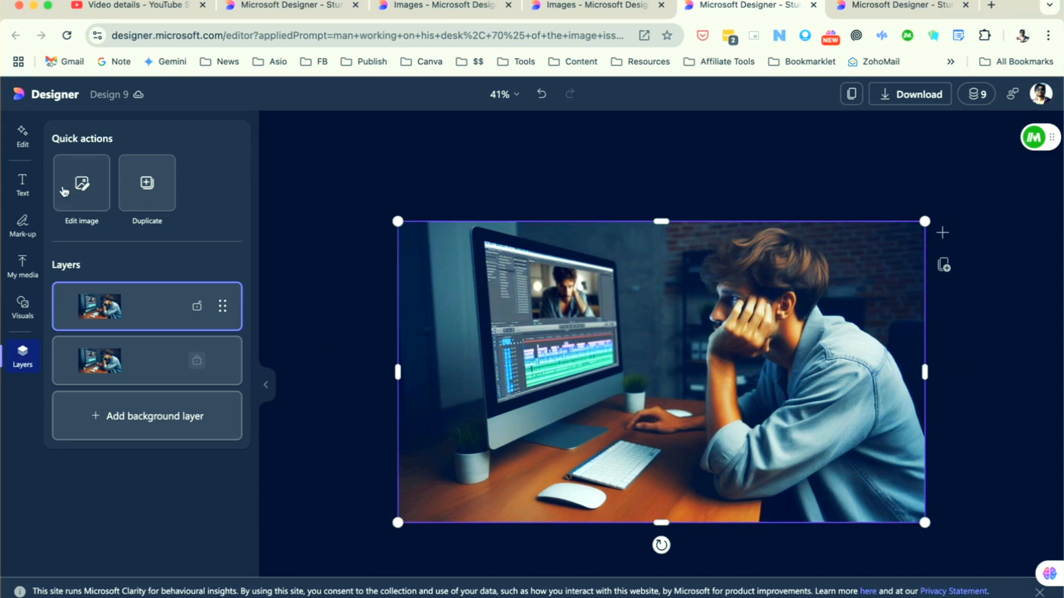
- Select the man on the duplicated layer with Quick select and cut him out from his background
{"action": "left_click", "coordinate": [23, 136]}
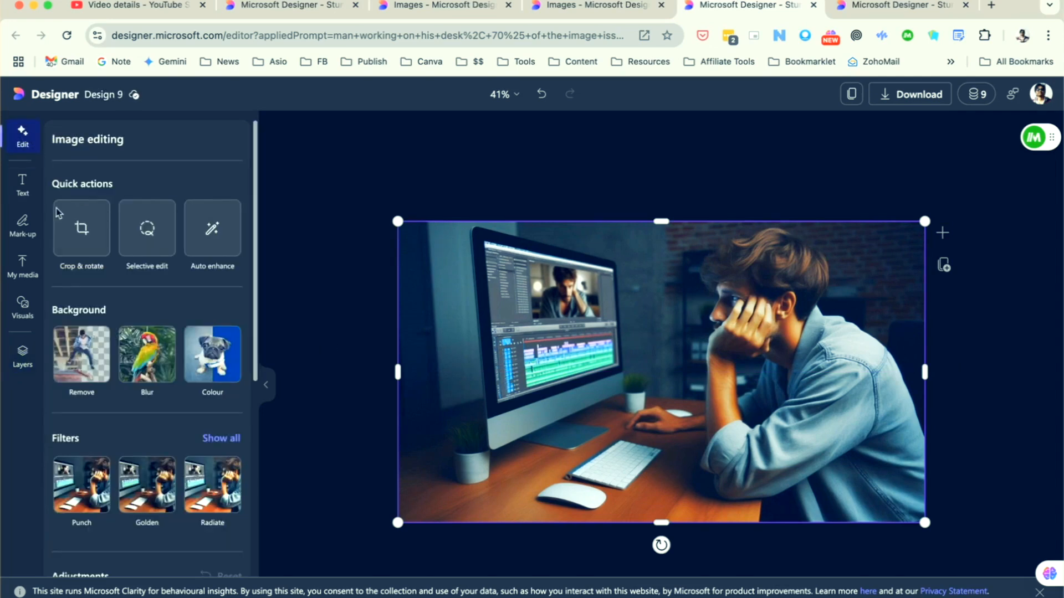
{"action": "left_click", "coordinate": [155, 237]}
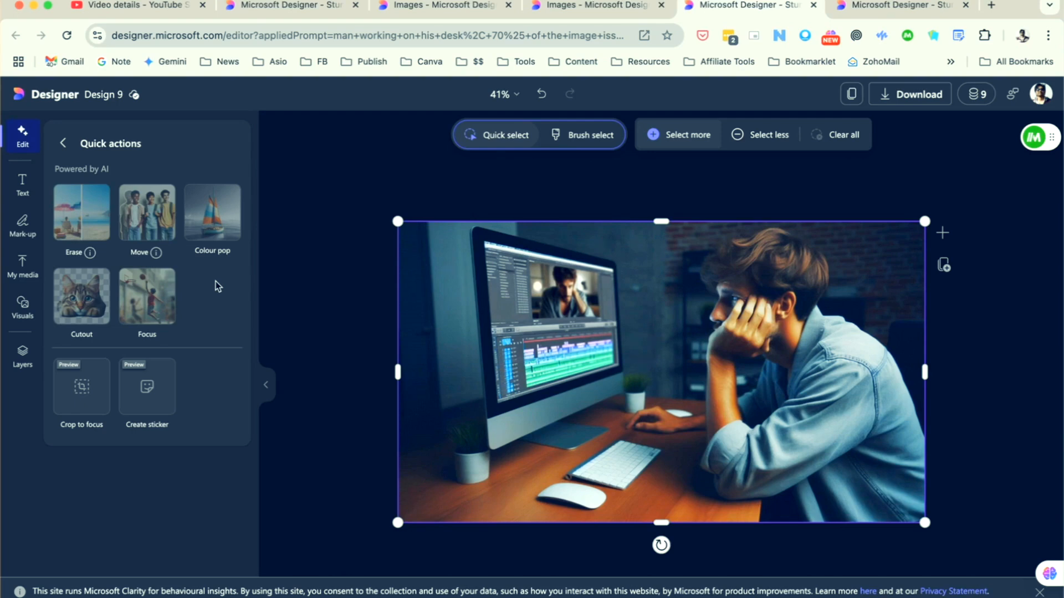
{"action": "left_click", "coordinate": [825, 353]}
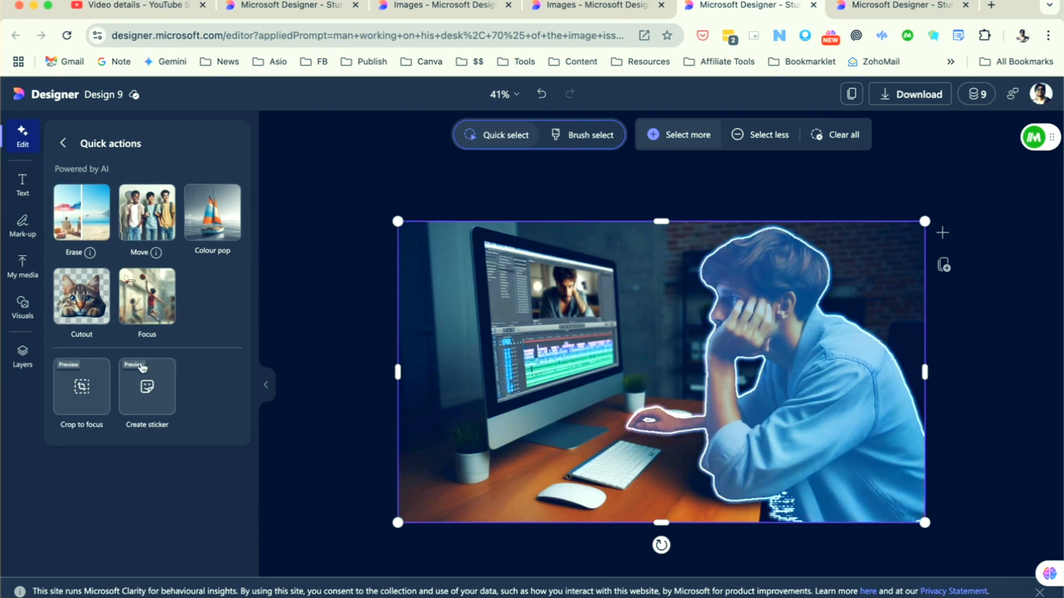
{"action": "left_click", "coordinate": [164, 369]}
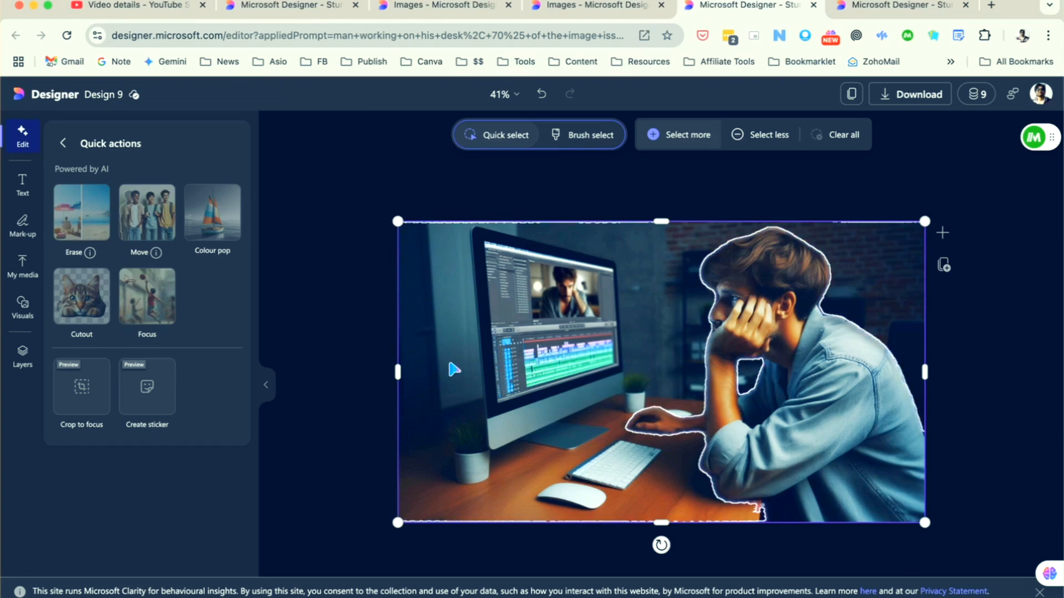
{"action": "left_click", "coordinate": [21, 358]}
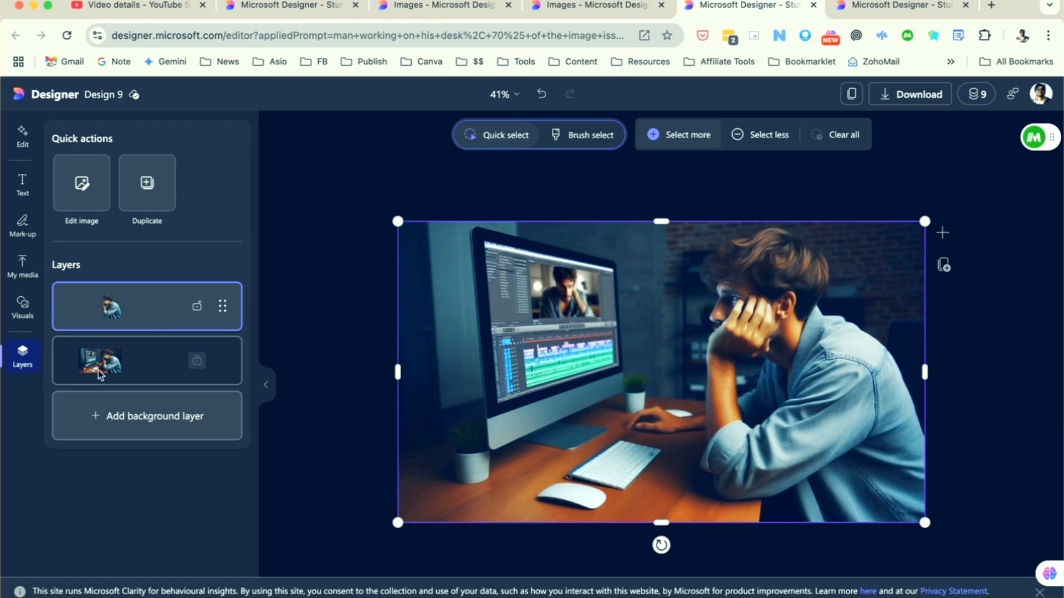
- Add the text "10 HOURS" and apply the style with the Tw Cen MT Condensed Extra Bold font
{"action": "left_click", "coordinate": [22, 186]}
{"action": "left_click", "coordinate": [124, 152]}
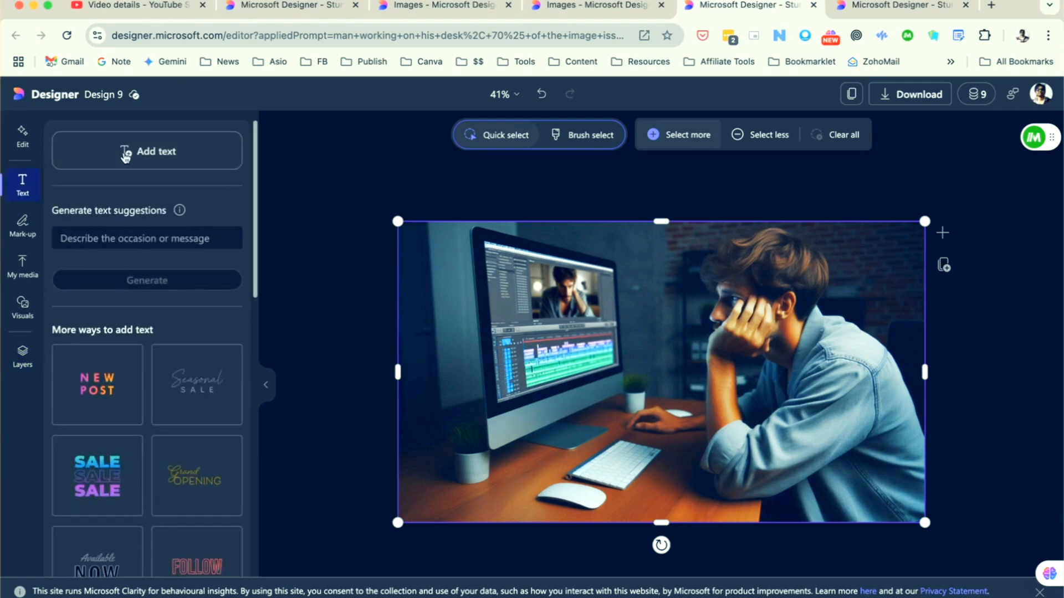
{"action": "type", "text": "So HOurs"}
{"action": "left_click", "coordinate": [132, 389]}
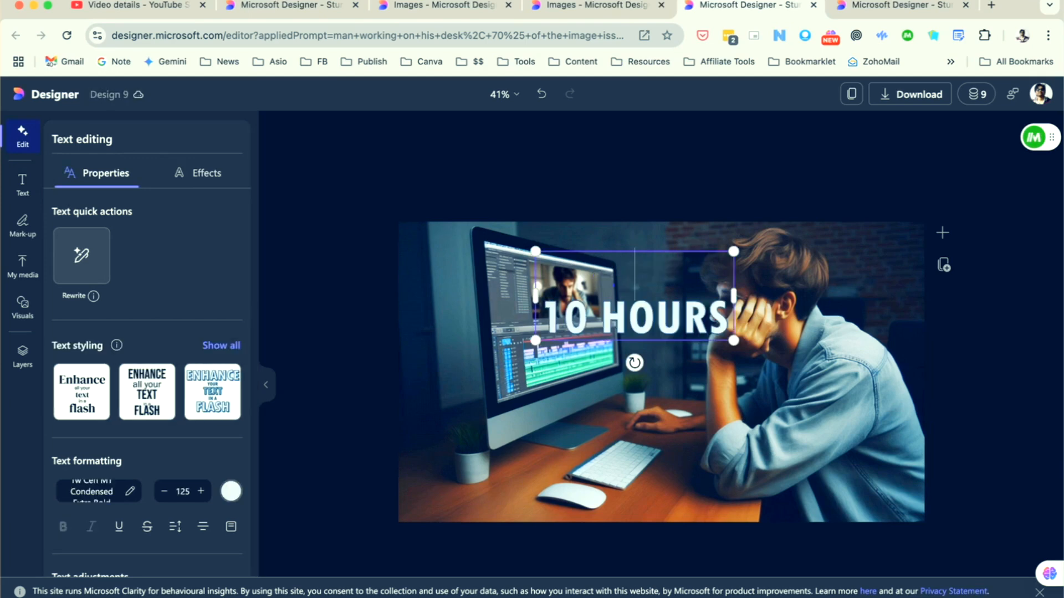
{"action": "key", "text": "BackSpace"}
- Enlarge the "10 HOURS" text to a font size of about 279 and place it behind the cut-out man
{"action": "left_click_drag", "start_coordinate": [535, 301], "coordinate": [293, 406]}
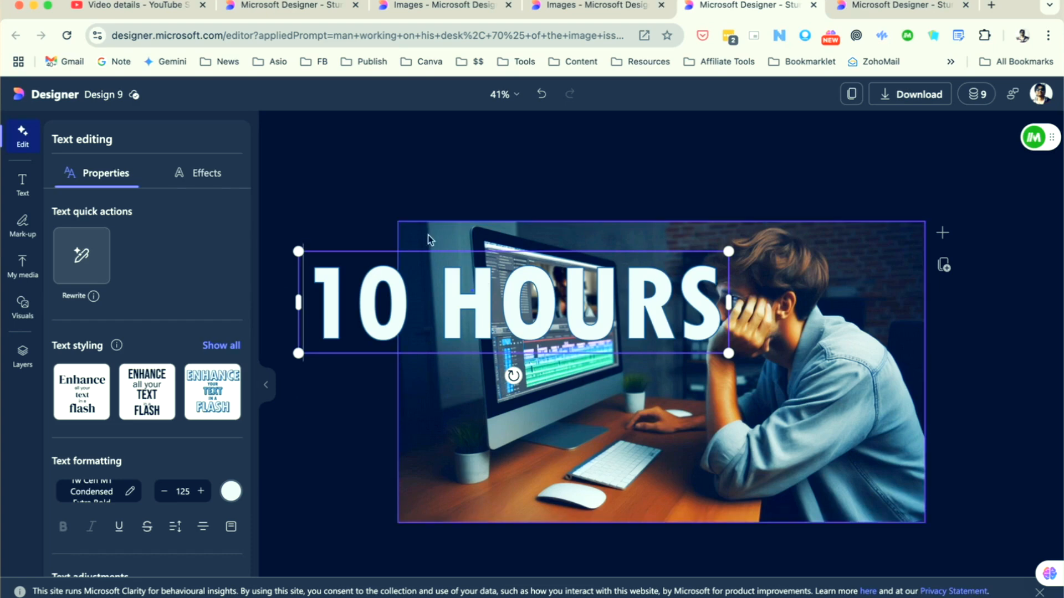
{"action": "right_click", "coordinate": [516, 304]}
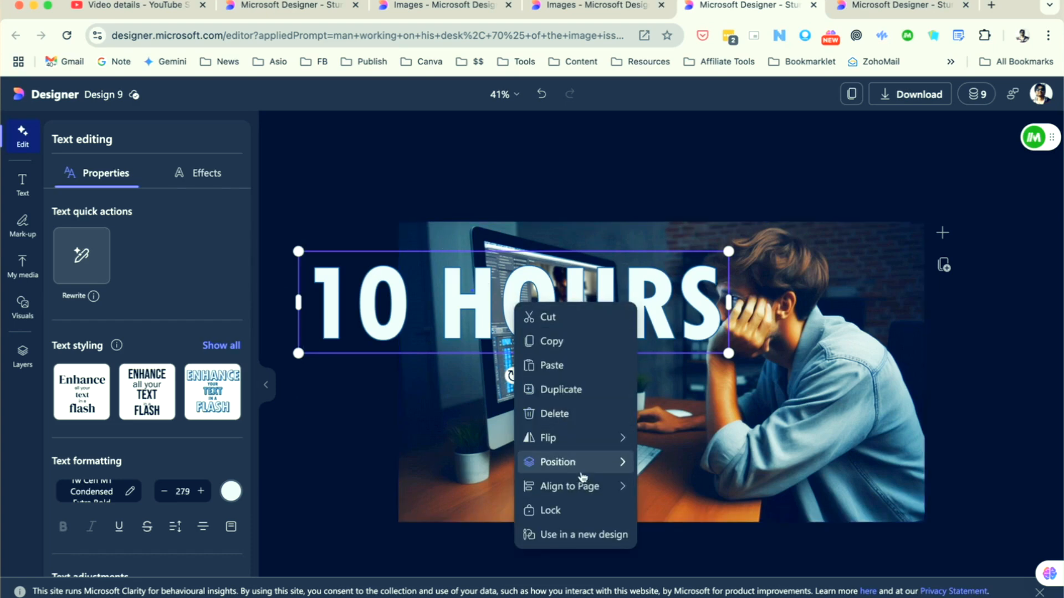
{"action": "mouse_move", "coordinate": [582, 475]}
{"action": "left_click", "coordinate": [665, 489]}
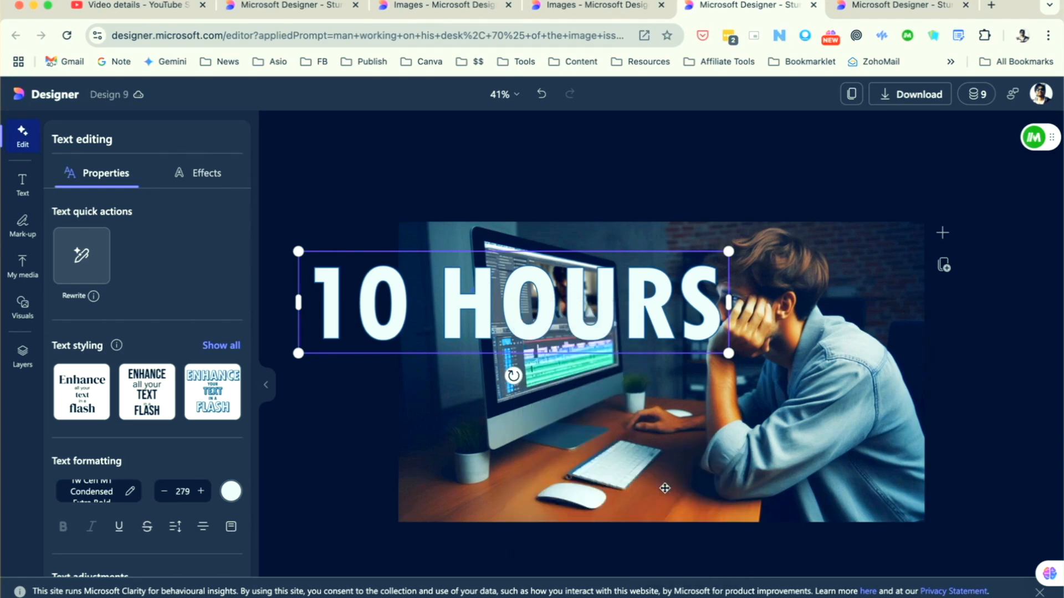
- Crop the empty left part of the man's cutout layer, and centre and widen the "10 HOURS" text across the image
{"action": "left_click", "coordinate": [583, 292]}
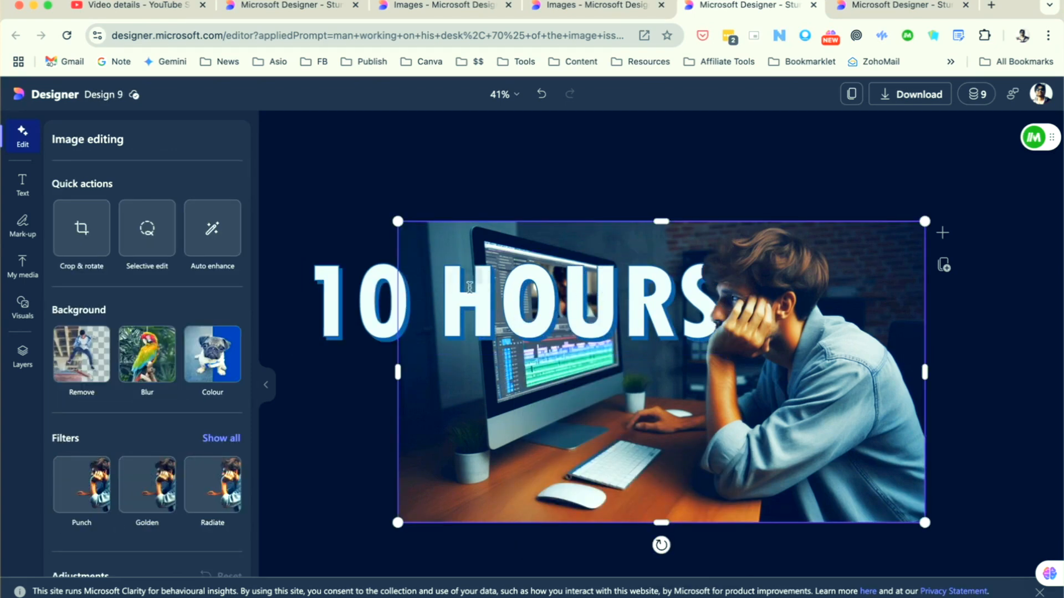
{"action": "left_click_drag", "start_coordinate": [398, 373], "coordinate": [643, 380]}
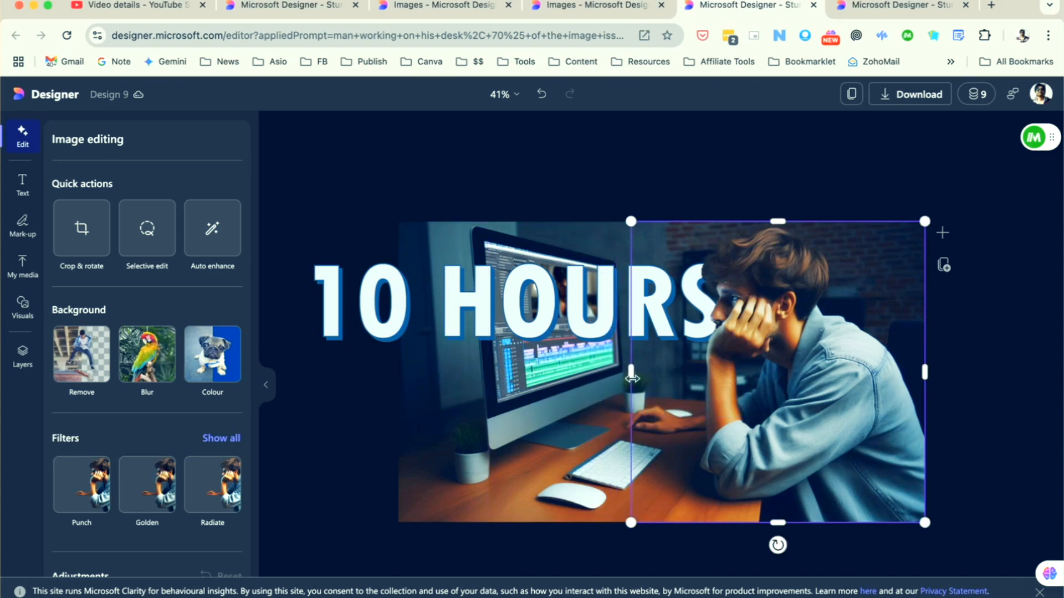
{"action": "left_click", "coordinate": [475, 313]}
{"action": "left_click_drag", "start_coordinate": [409, 305], "coordinate": [558, 299]}
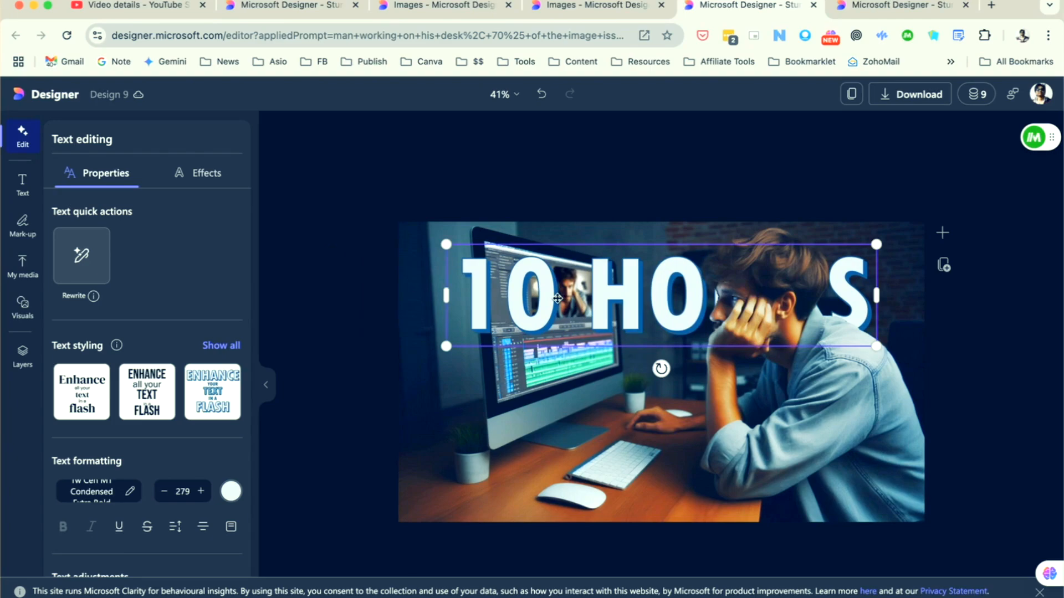
{"action": "left_click_drag", "start_coordinate": [446, 348], "coordinate": [386, 365]}
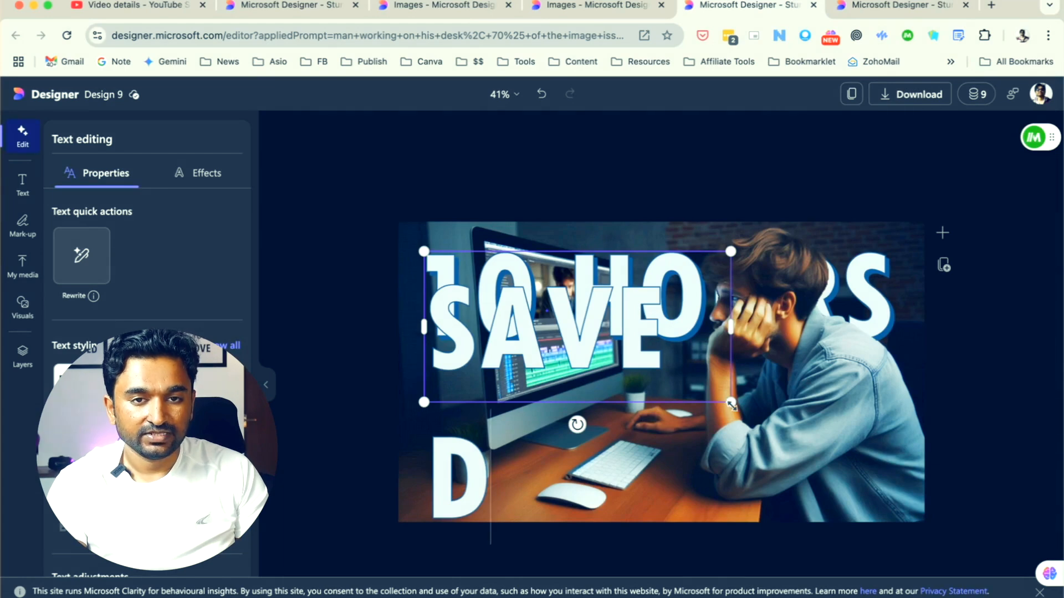
- Scale down the "SAVED" text to fit on one line and place it beneath the "10 HOURS" text
{"action": "left_click_drag", "start_coordinate": [731, 405], "coordinate": [641, 341]}
{"action": "left_click", "coordinate": [357, 260]}
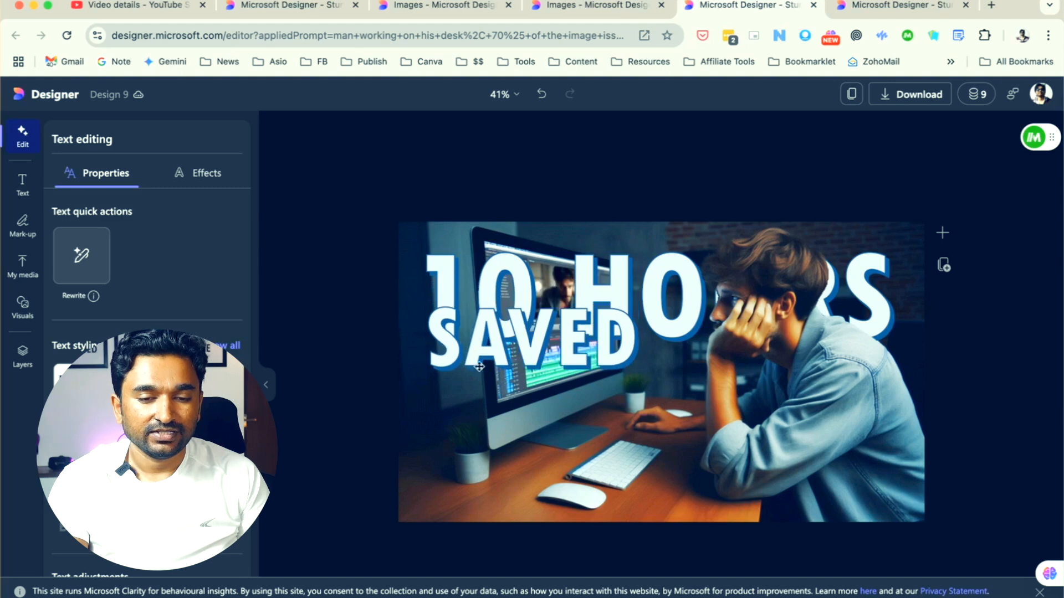
{"action": "left_click", "coordinate": [929, 138]}
- Download the finished thumbnail design as a PNG
{"action": "left_click", "coordinate": [909, 95]}
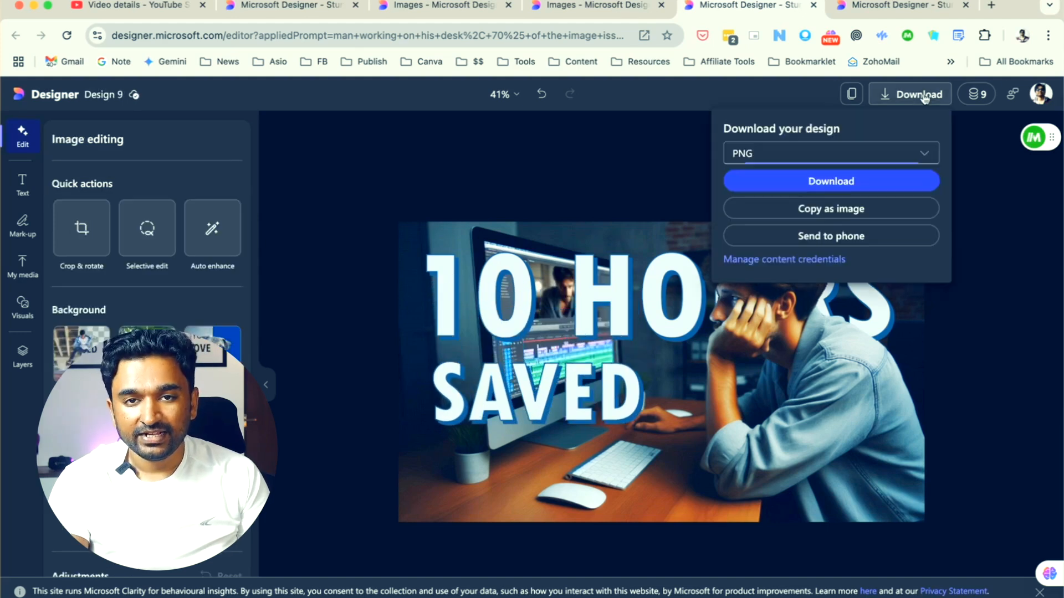
{"action": "left_click", "coordinate": [812, 152]}
{"action": "left_click", "coordinate": [812, 152]}
{"action": "left_click", "coordinate": [819, 186]}
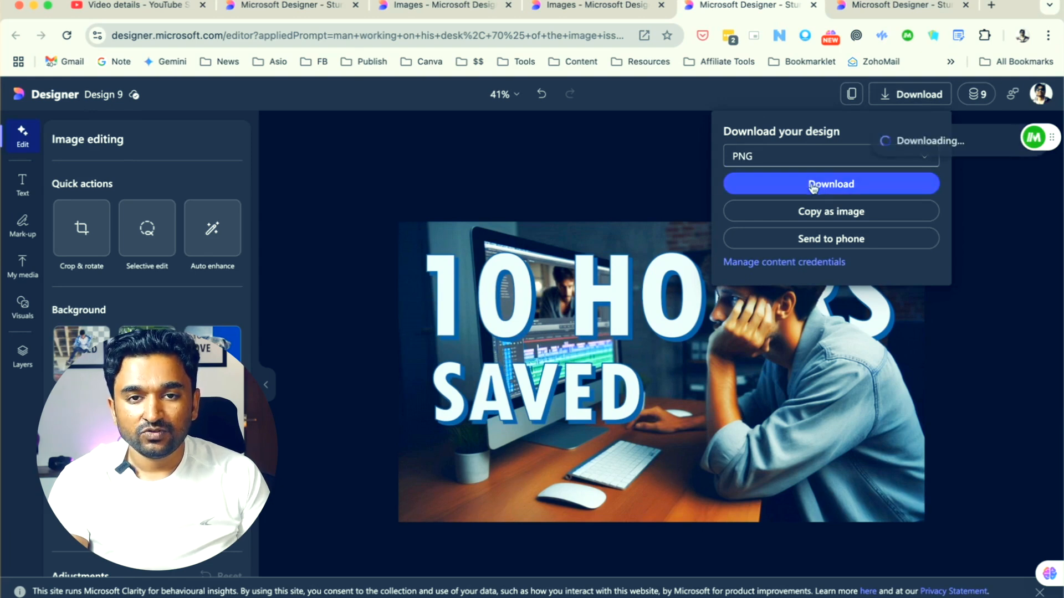